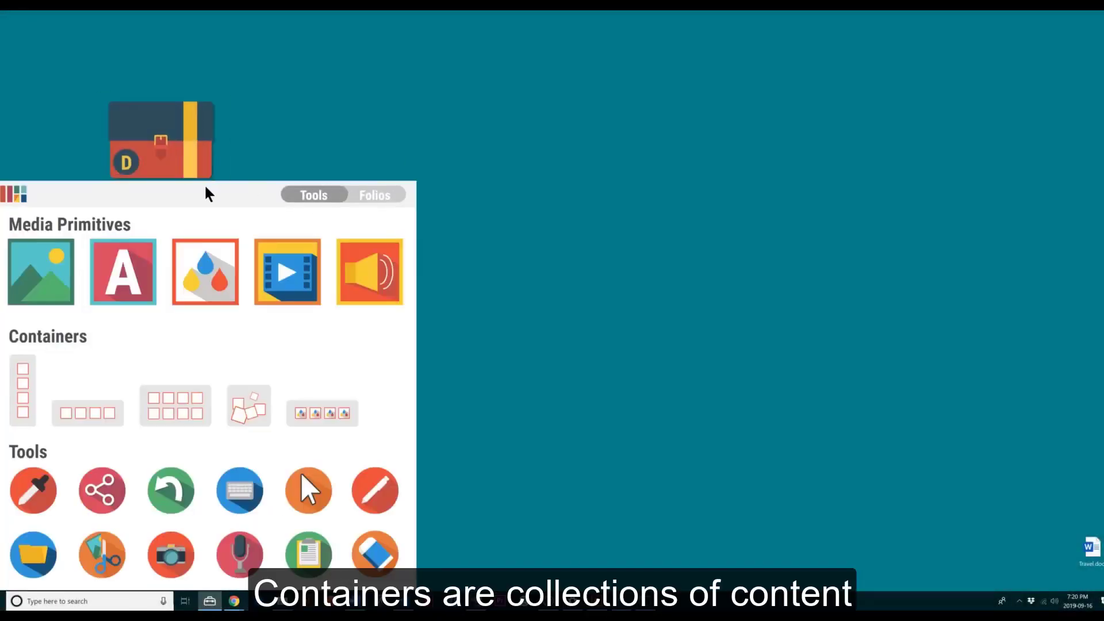
- Place a free-form container on the empty desktop area beside the portfolio
{"action": "left_click", "coordinate": [210, 601]}
{"action": "left_click_drag", "start_coordinate": [230, 431], "coordinate": [1041, 150]}
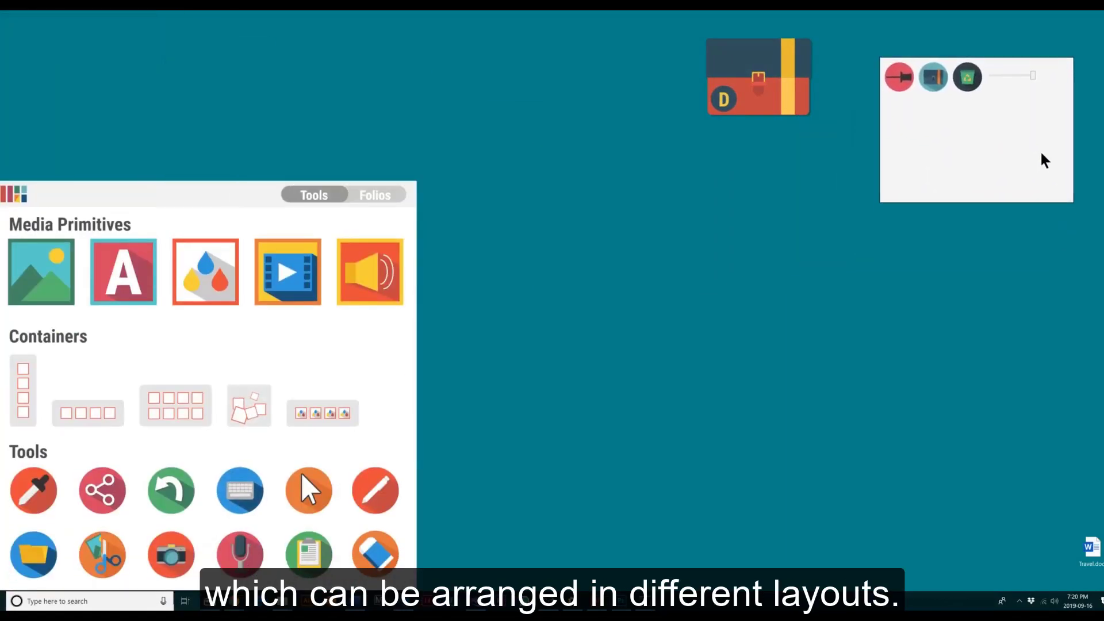
{"action": "left_click", "coordinate": [242, 196]}
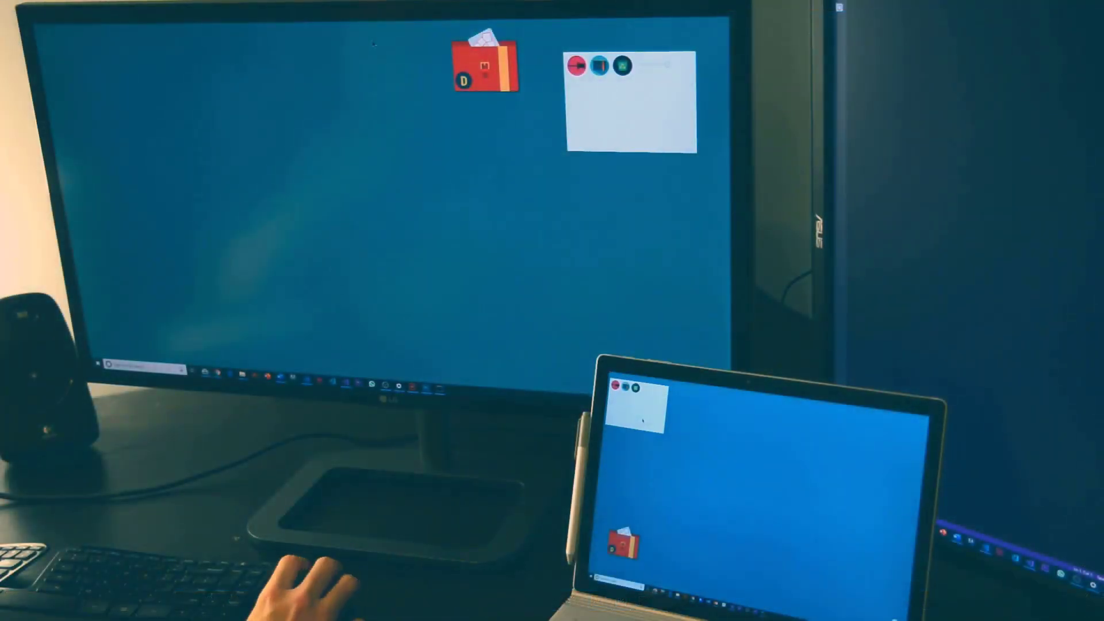
- Place an empty image primitive on the desktop and open the Device 1 stock photos folder
{"action": "left_click", "coordinate": [229, 374]}
{"action": "left_click_drag", "start_coordinate": [91, 183], "coordinate": [277, 86]}
{"action": "left_click", "coordinate": [243, 374]}
{"action": "left_click", "coordinate": [239, 350]}
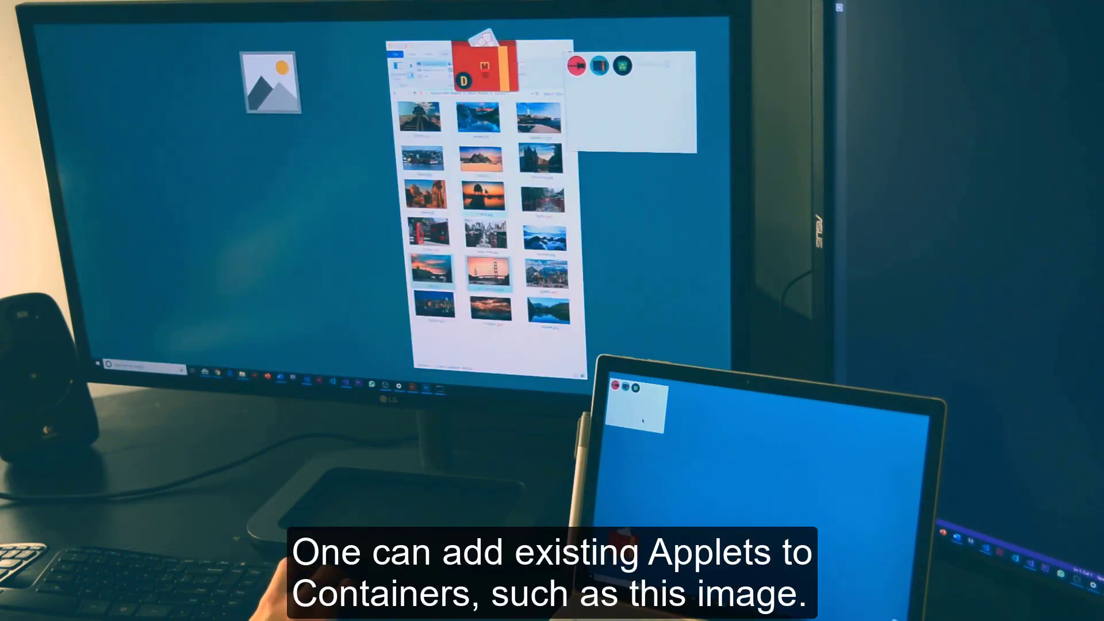
- Add Island.jpg to the container, then with the portfolio moved clear of the folder, select Canada.jpg and Canada-2.jpg
{"action": "left_click_drag", "start_coordinate": [483, 197], "coordinate": [598, 97]}
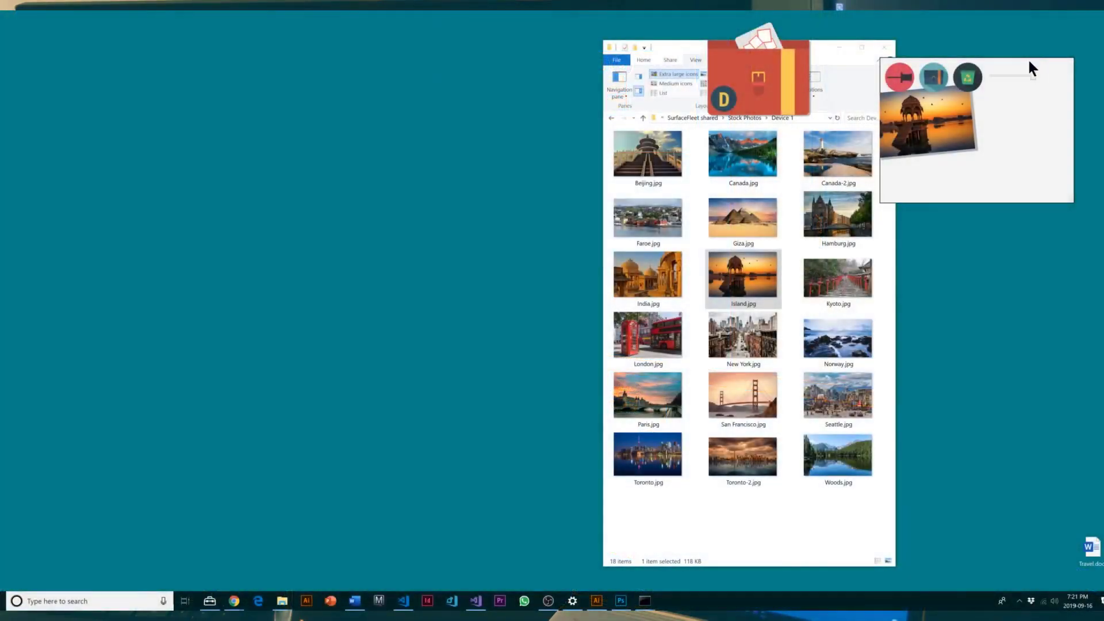
{"action": "left_click_drag", "start_coordinate": [790, 88], "coordinate": [565, 185]}
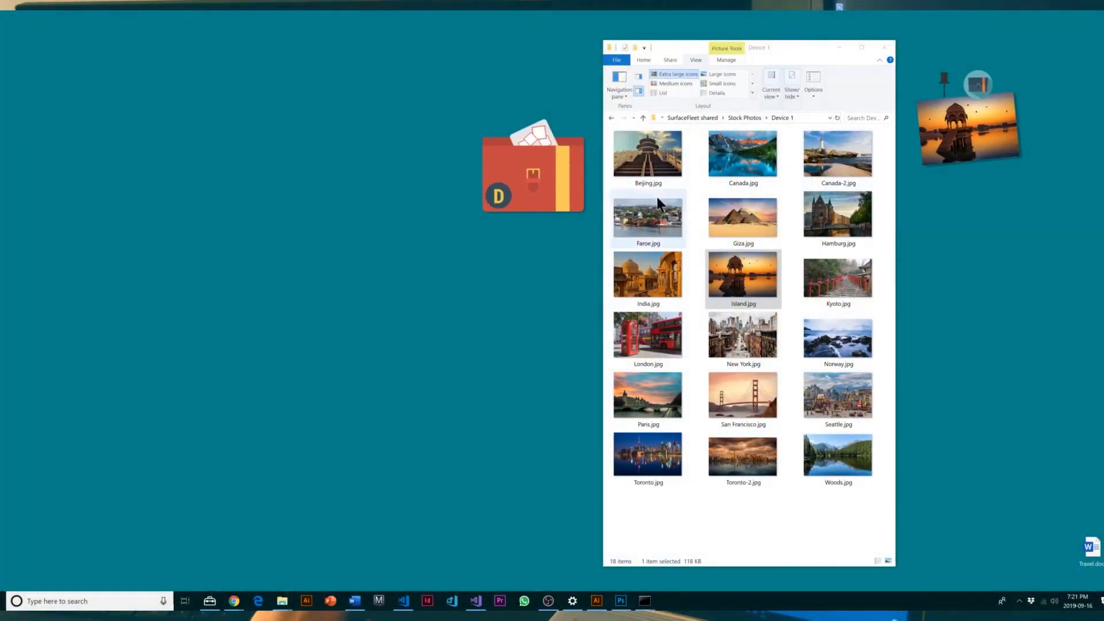
{"action": "left_click", "coordinate": [743, 167]}
{"action": "left_click", "coordinate": [828, 166], "text": "ctrl"}
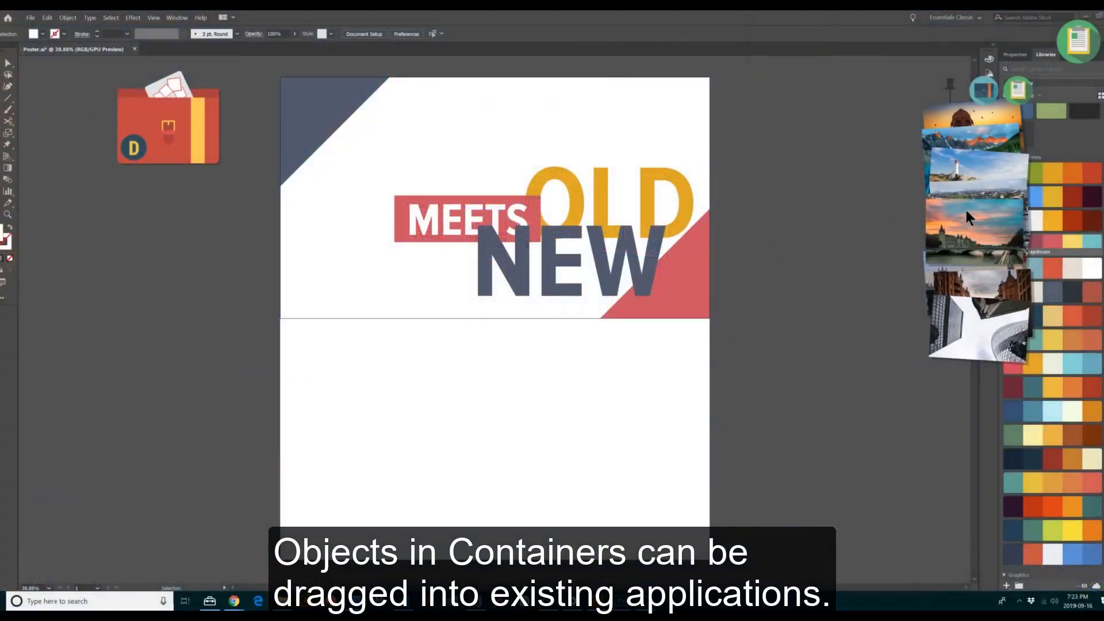
- In the Illustrator poster, place the container's Paris photo enlarged over the area below the title and send it to the back
{"action": "left_click_drag", "start_coordinate": [968, 210], "coordinate": [313, 358]}
{"action": "left_click_drag", "start_coordinate": [349, 364], "coordinate": [721, 551]}
{"action": "key", "text": "ctrl+shift+["}
- Make a clipping mask from the Paris photo and the shape covering the poster's lower area
{"action": "left_click", "coordinate": [605, 420], "text": "shift"}
{"action": "key", "text": "ctrl+7"}
{"action": "left_click", "coordinate": [806, 411]}
{"action": "scroll", "coordinate": [806, 412], "scroll_direction": "up", "scroll_amount": 3}
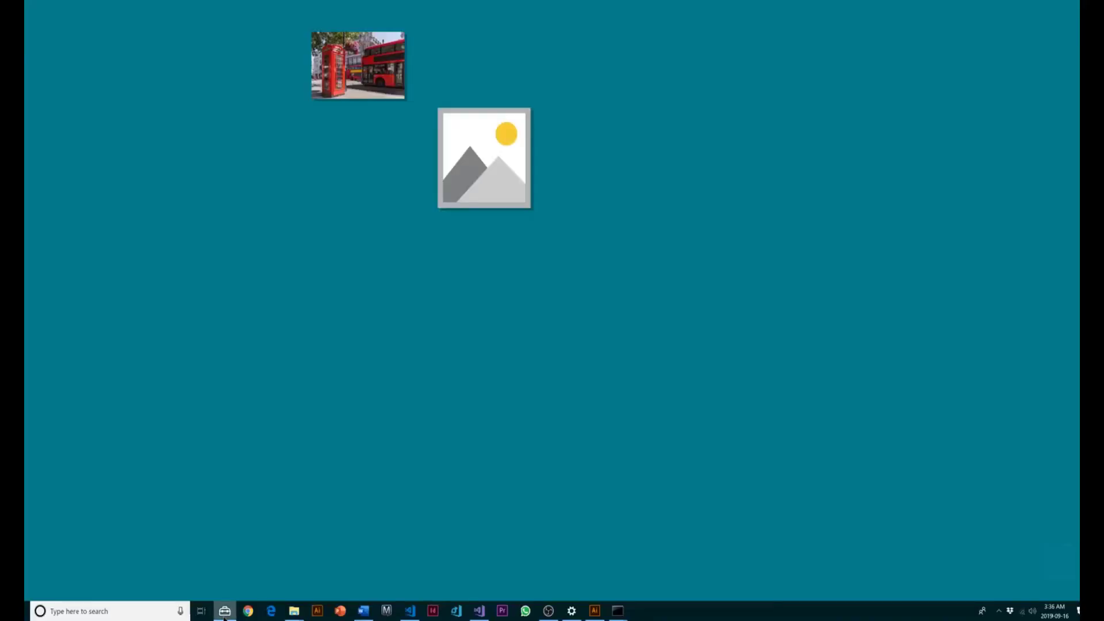
- Create another empty image primitive and place it on the desktop below the London image
{"action": "left_click", "coordinate": [224, 611]}
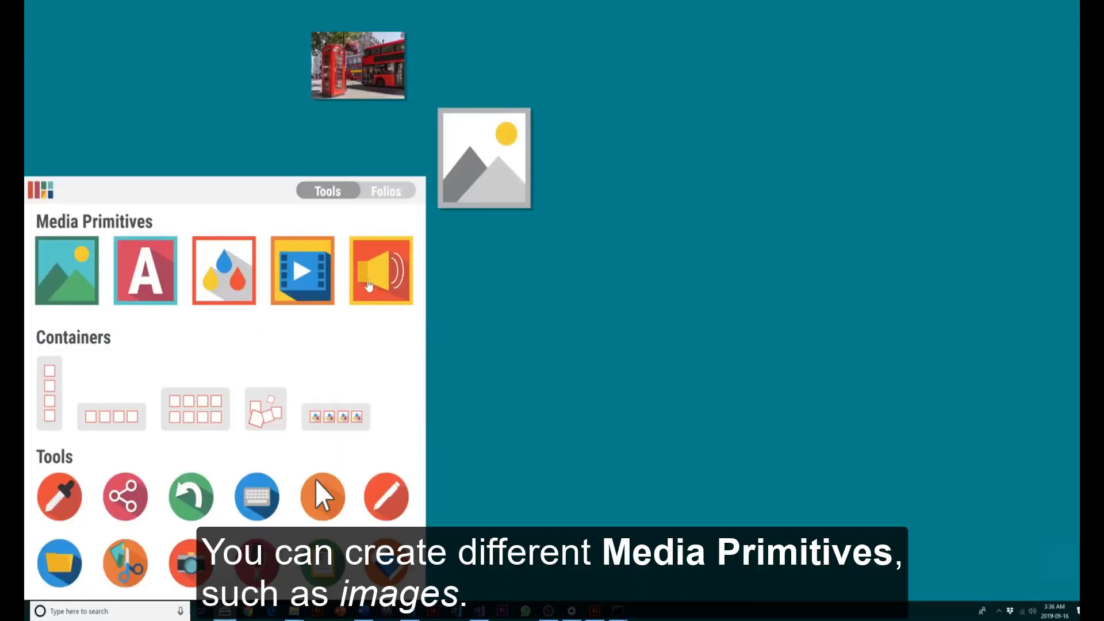
{"action": "left_click", "coordinate": [82, 265]}
{"action": "left_click_drag", "start_coordinate": [94, 67], "coordinate": [328, 182]}
{"action": "left_click", "coordinate": [254, 184]}
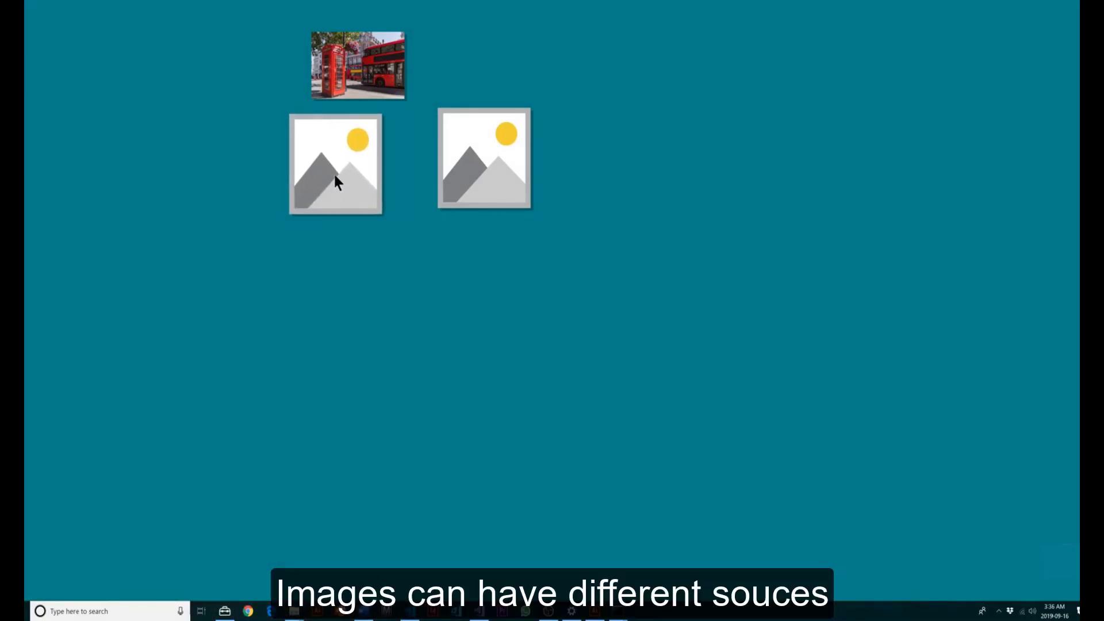
- Load Beijing.jpg into the new image primitive and shift it slightly closer to the London image
{"action": "left_click", "coordinate": [333, 172]}
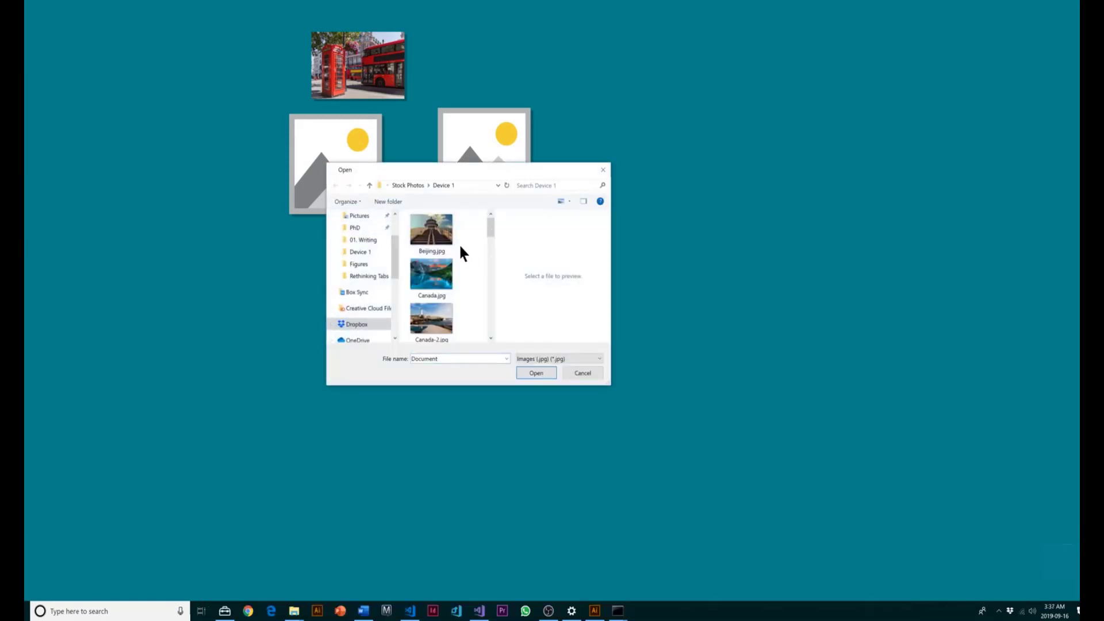
{"action": "double_click", "coordinate": [432, 230]}
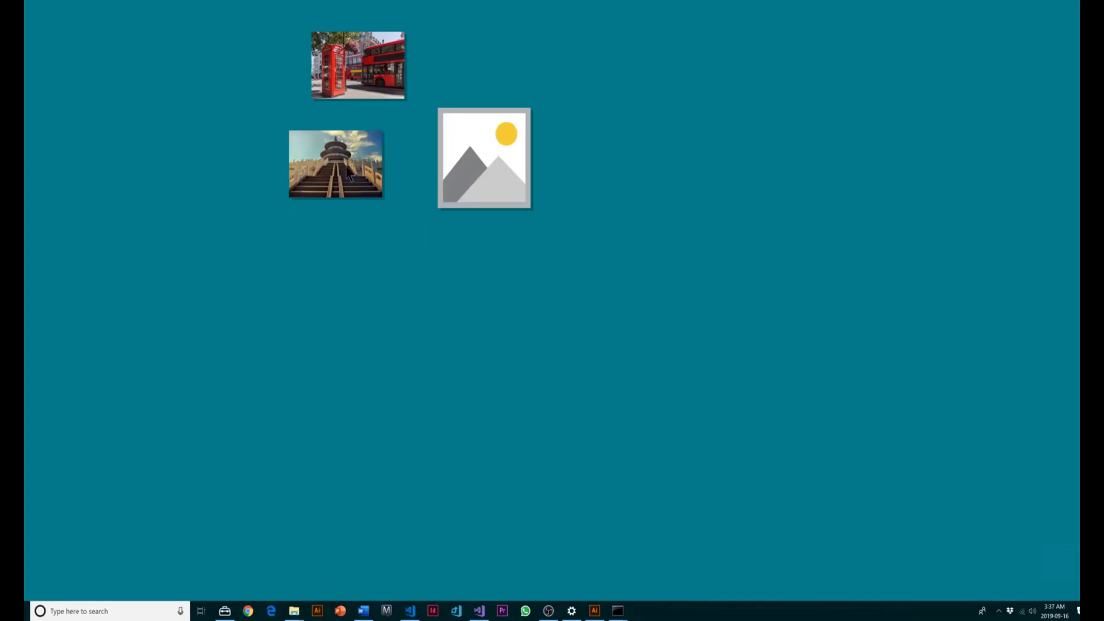
{"action": "left_click_drag", "start_coordinate": [348, 168], "coordinate": [335, 159]}
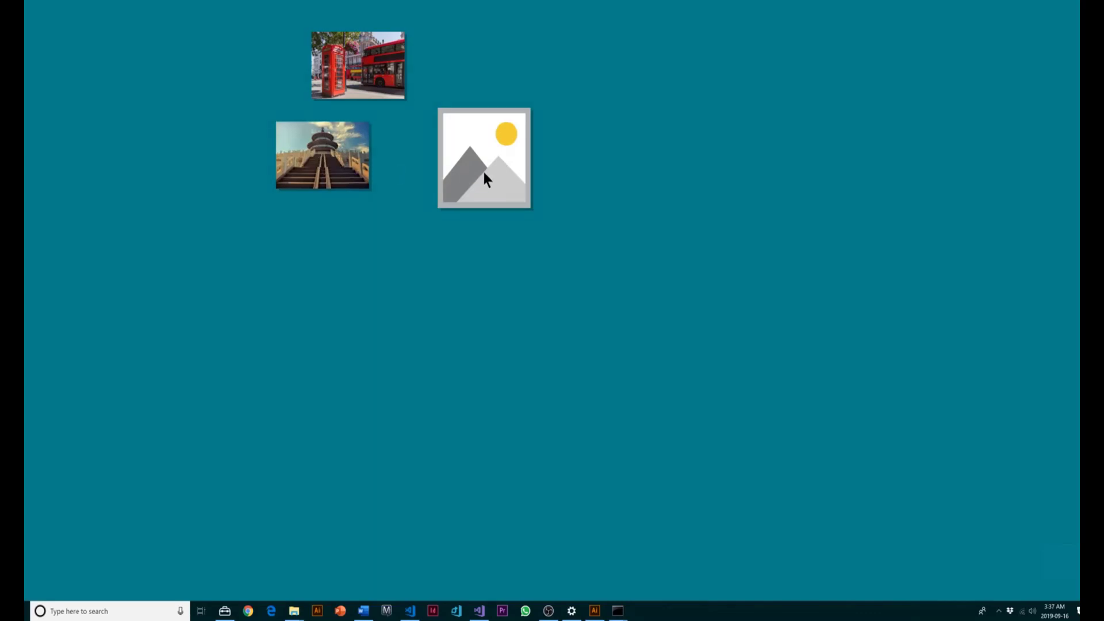
- Fill the remaining empty image primitive with Toronto.jpg from the Device 1 folder and place it below the Beijing image
{"action": "left_click_drag", "start_coordinate": [483, 173], "coordinate": [441, 192]}
{"action": "mouse_move", "coordinate": [293, 613]}
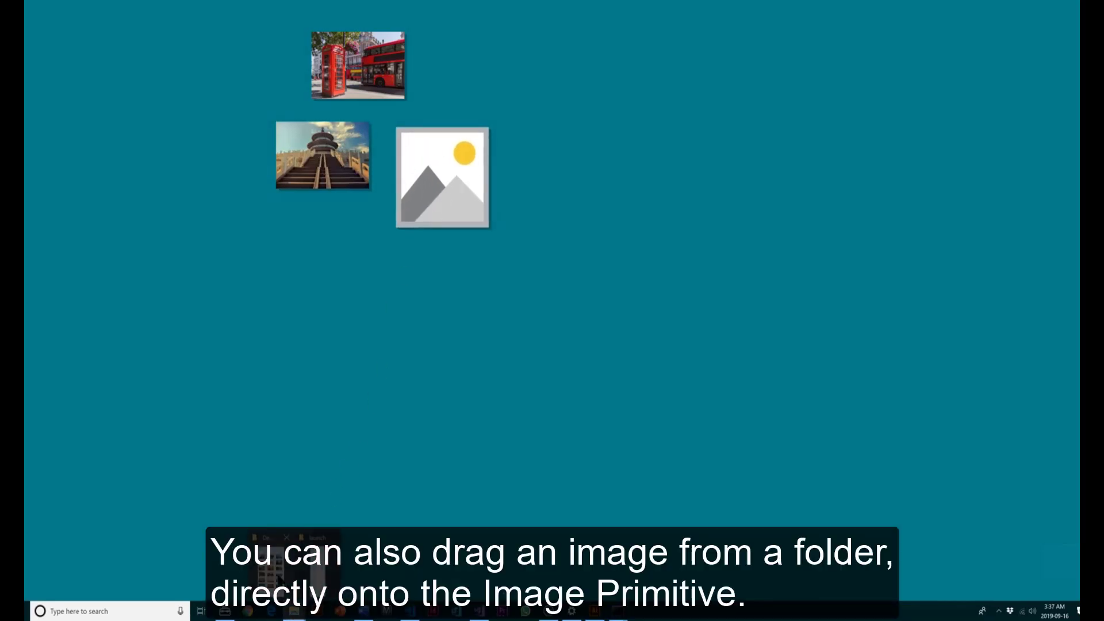
{"action": "left_click", "coordinate": [294, 566]}
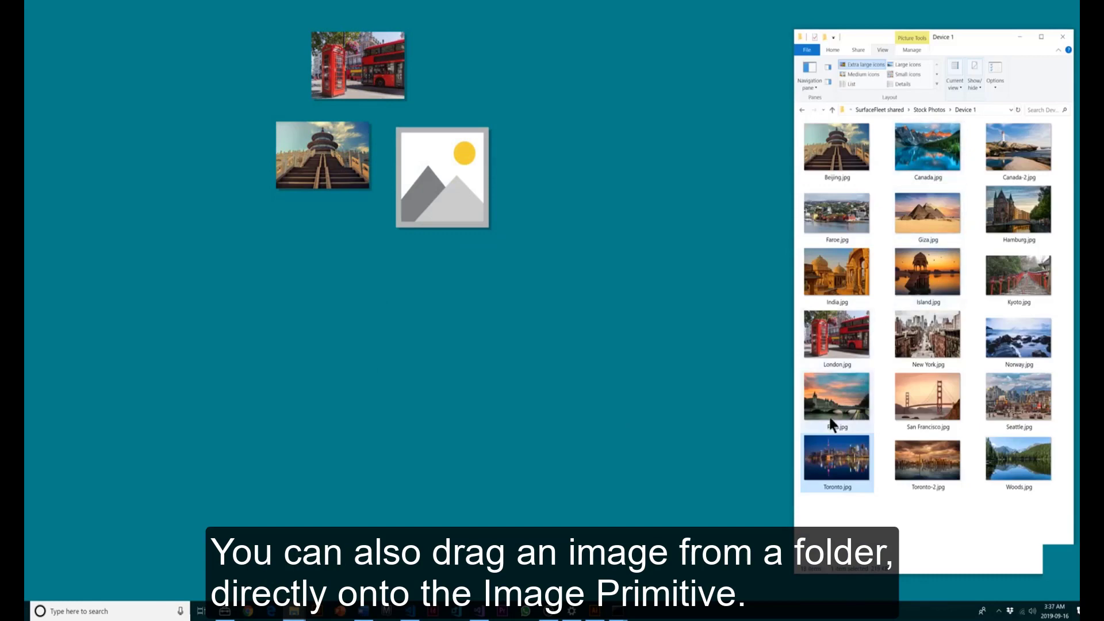
{"action": "left_click_drag", "start_coordinate": [828, 472], "coordinate": [345, 246]}
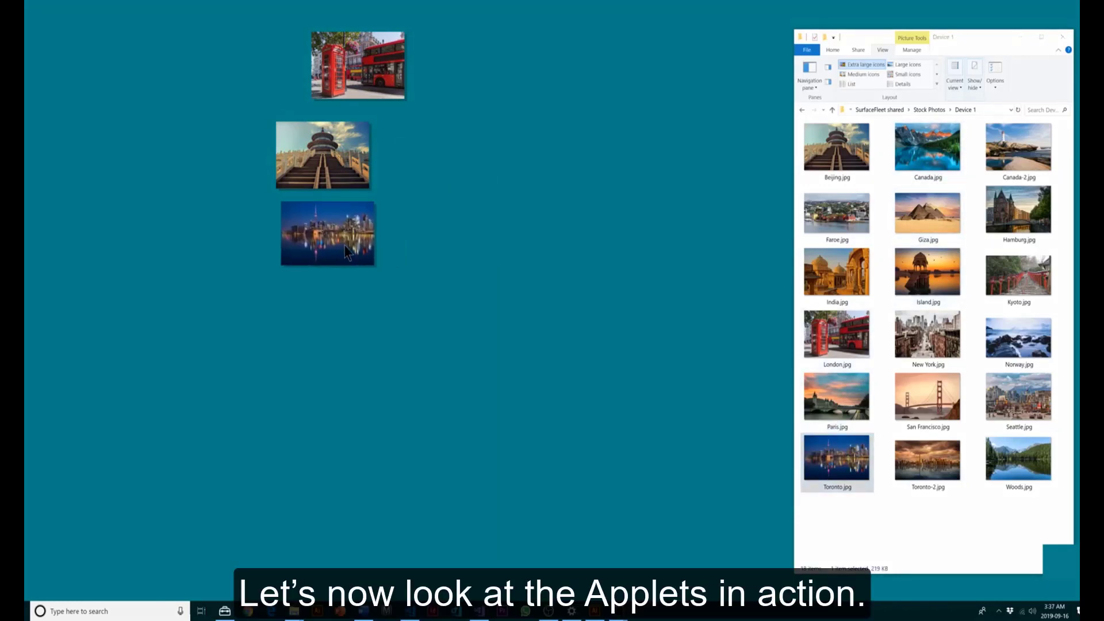
{"action": "left_click", "coordinate": [1019, 35]}
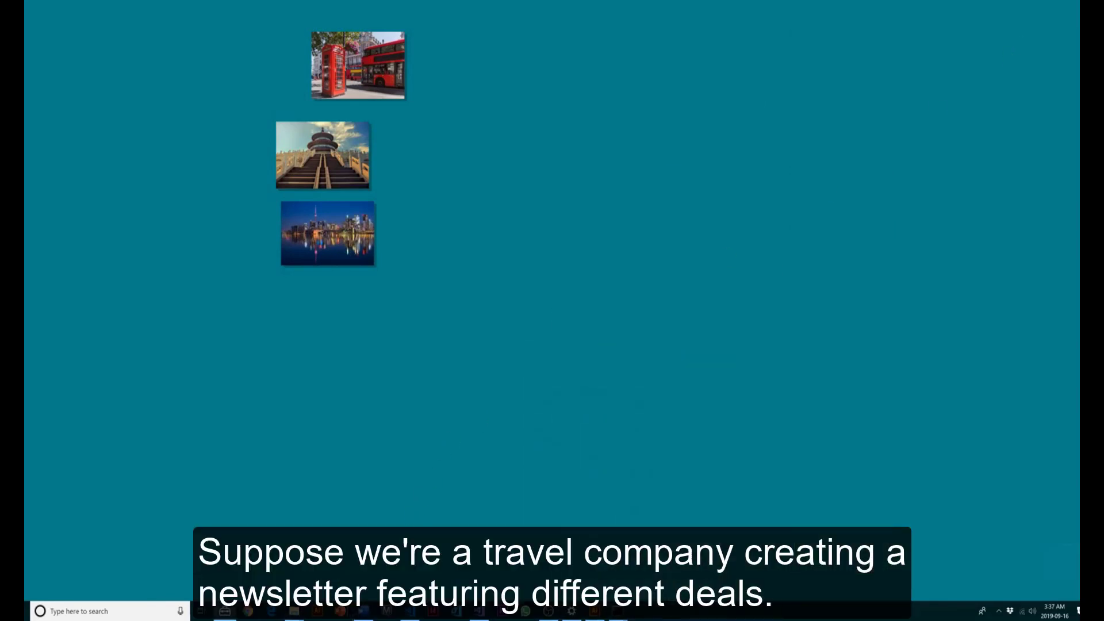
- Bring up Travel.docx in Word and insert the London image into the upper row of the table under Deals Today
{"action": "left_click", "coordinate": [364, 612]}
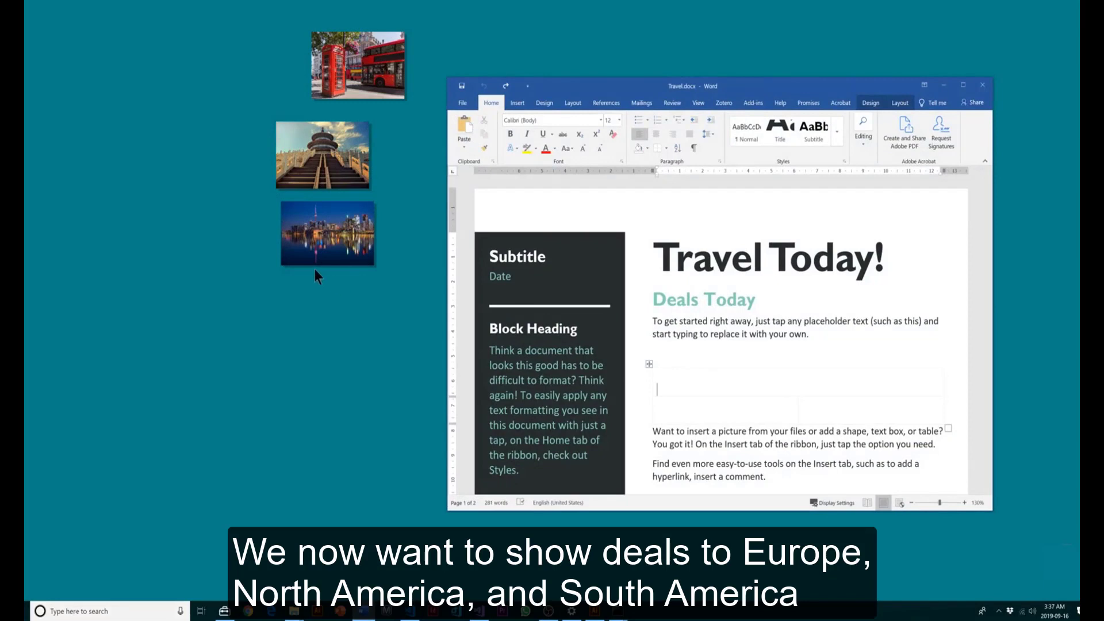
{"action": "left_click_drag", "start_coordinate": [365, 78], "coordinate": [684, 377]}
{"action": "left_click", "coordinate": [649, 386]}
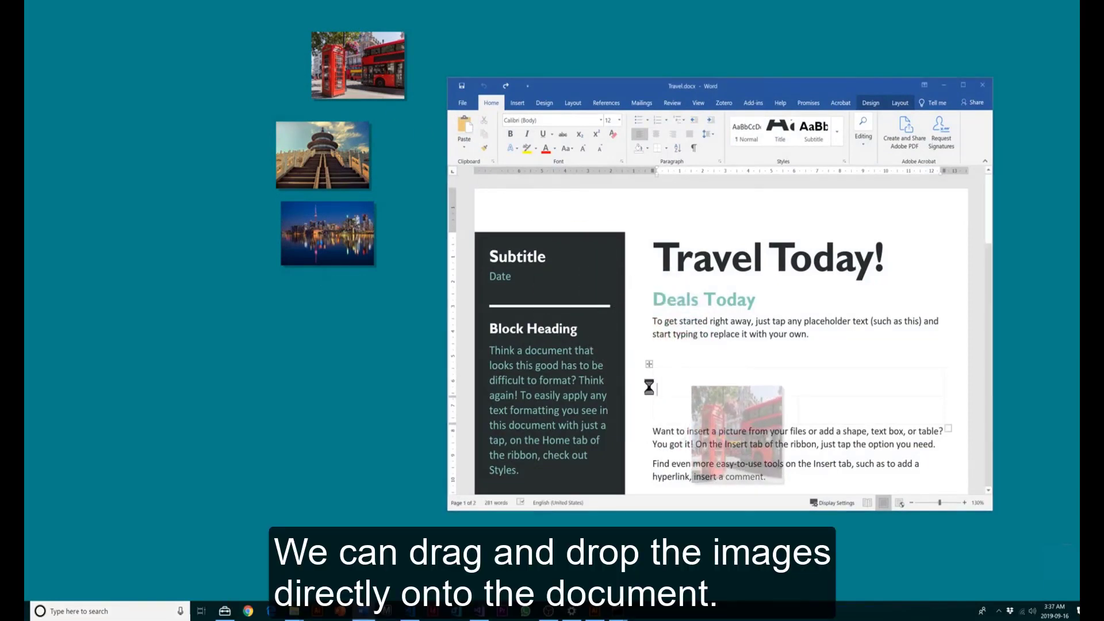
{"action": "scroll", "coordinate": [690, 368], "scroll_direction": "down", "scroll_amount": 2}
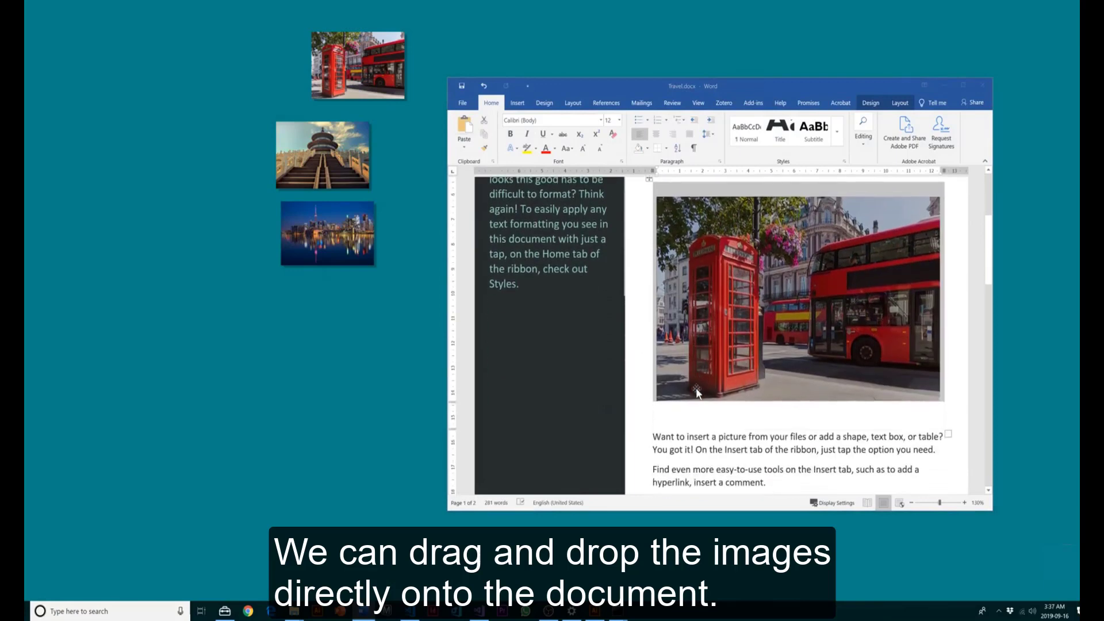
- Insert the Toronto image into the table cell below the London photo and check the Device 1 folder for South America photos
{"action": "left_click", "coordinate": [689, 423]}
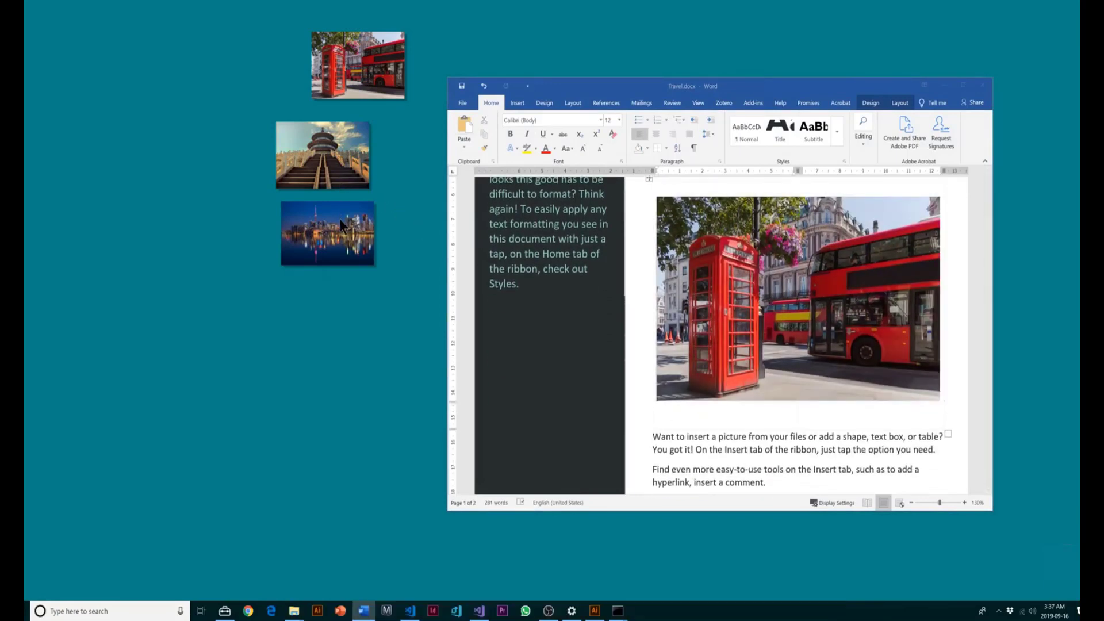
{"action": "left_click_drag", "start_coordinate": [340, 222], "coordinate": [700, 399]}
{"action": "left_click", "coordinate": [645, 426]}
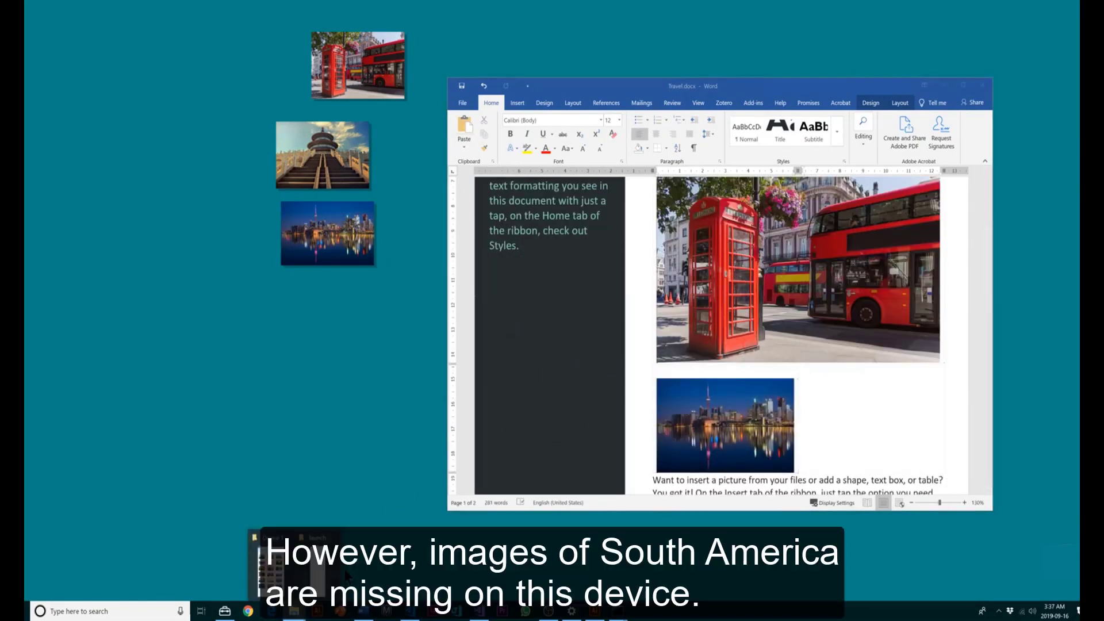
{"action": "left_click", "coordinate": [296, 614]}
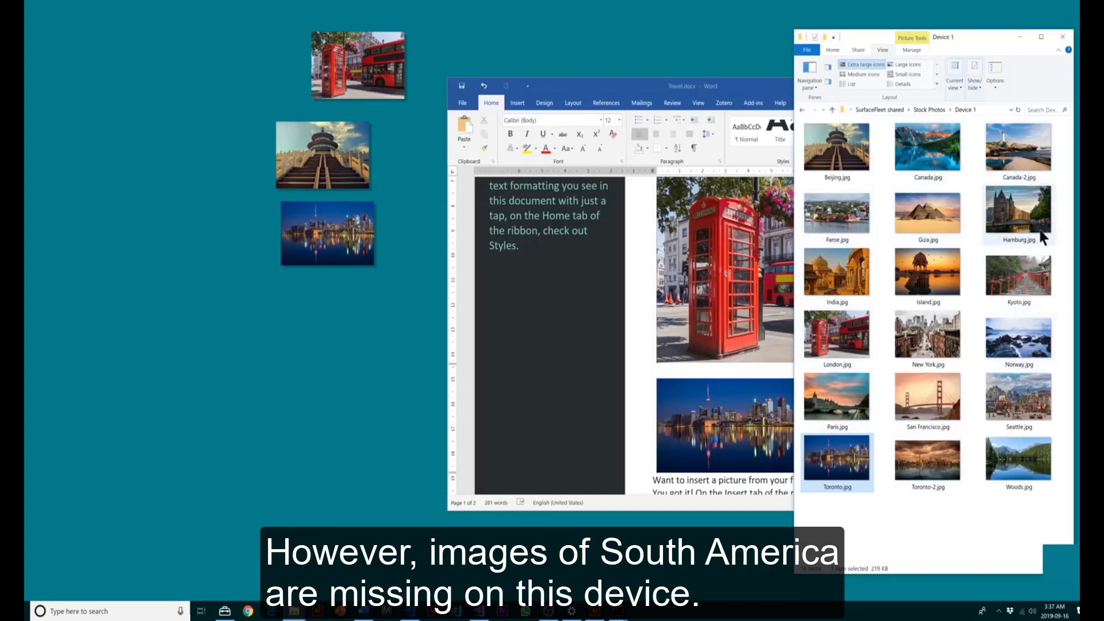
{"action": "left_click", "coordinate": [1019, 37]}
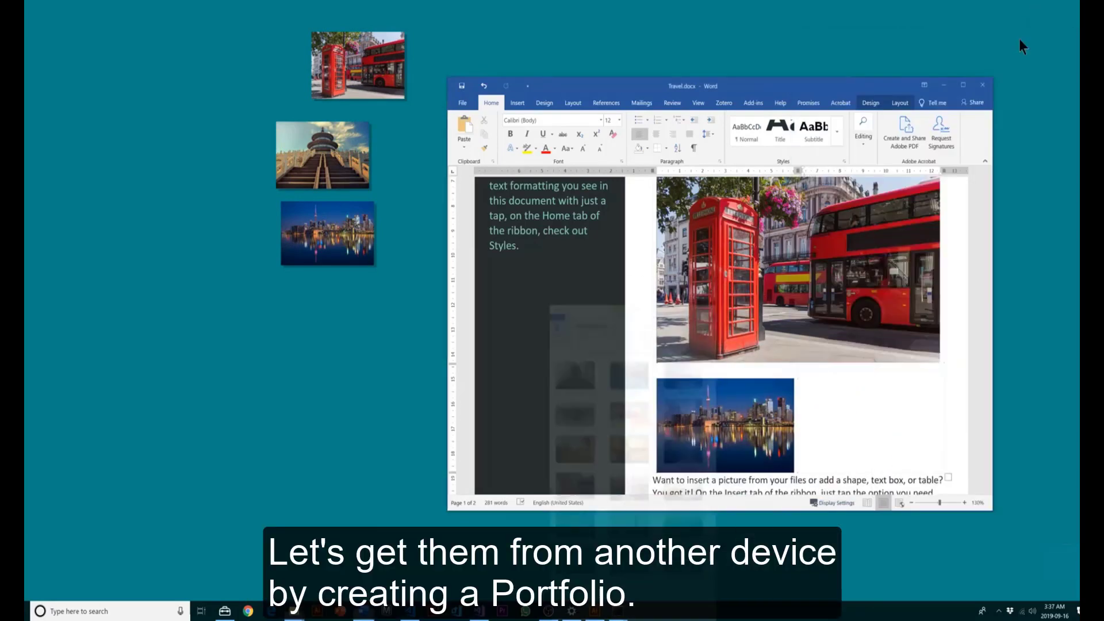
- Create a new portfolio named Travel with the light grey and red colour scheme
{"action": "left_click", "coordinate": [224, 611]}
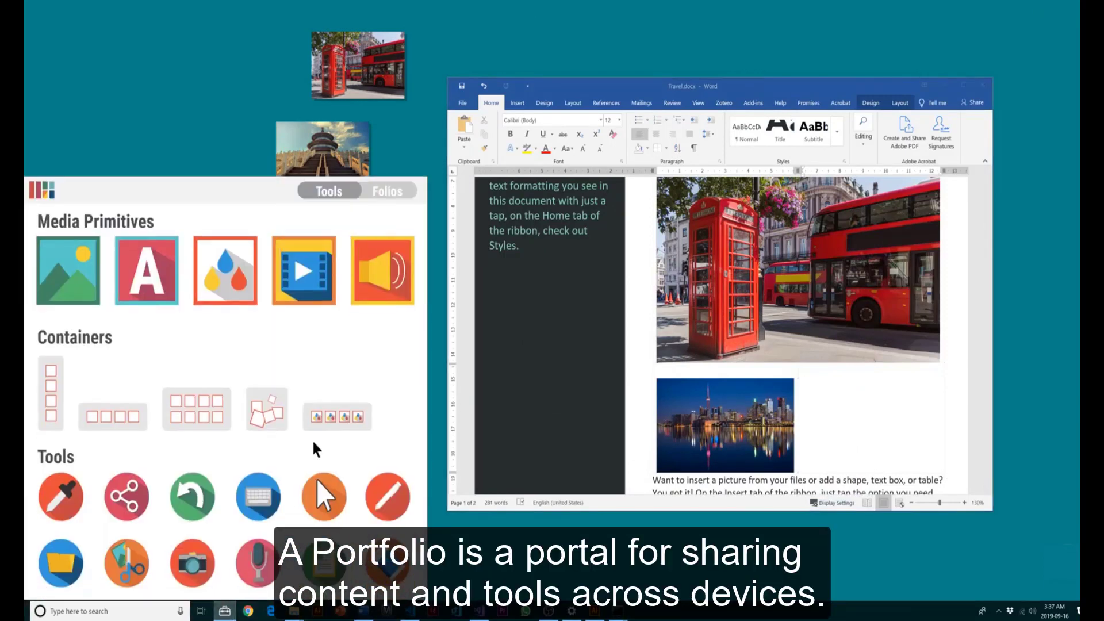
{"action": "left_click", "coordinate": [387, 191]}
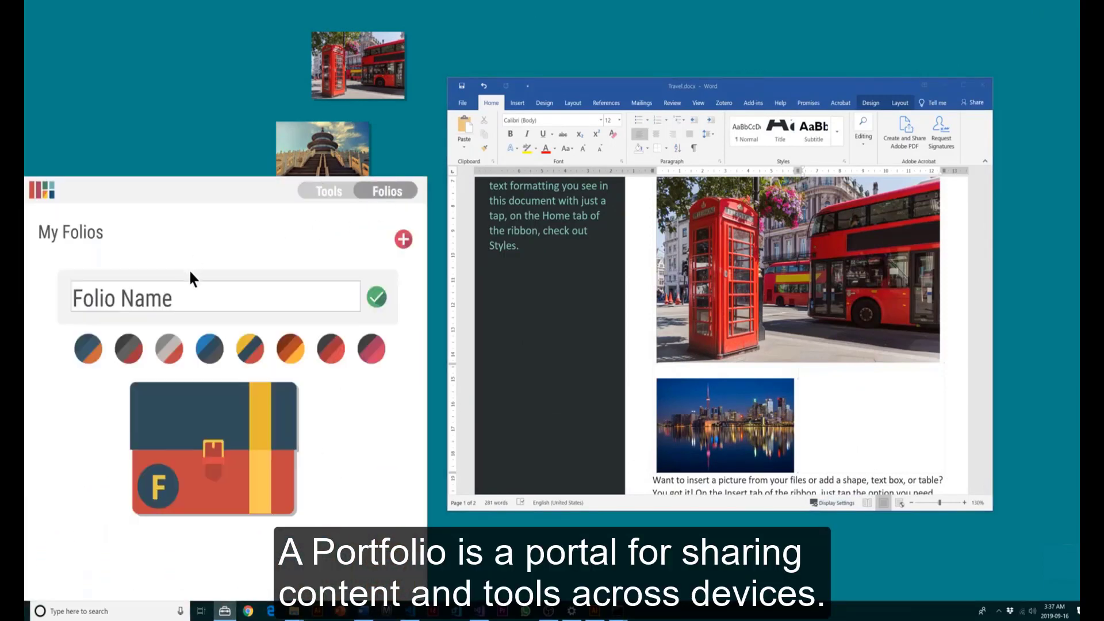
{"action": "left_click_drag", "start_coordinate": [191, 308], "coordinate": [33, 274]}
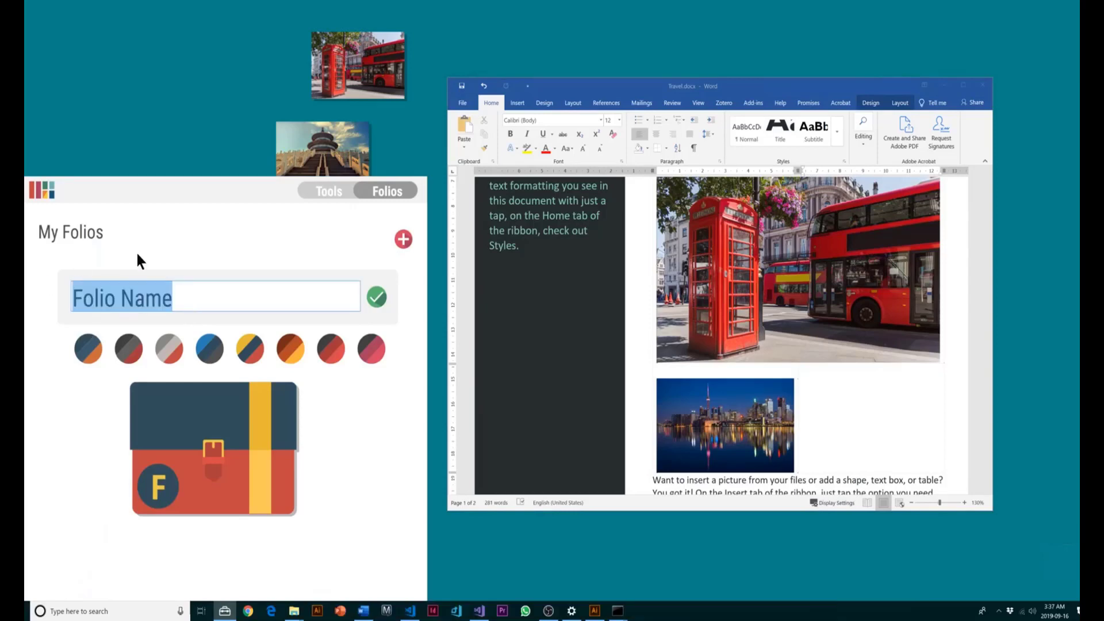
{"action": "type", "text": "Travel"}
{"action": "left_click", "coordinate": [109, 349]}
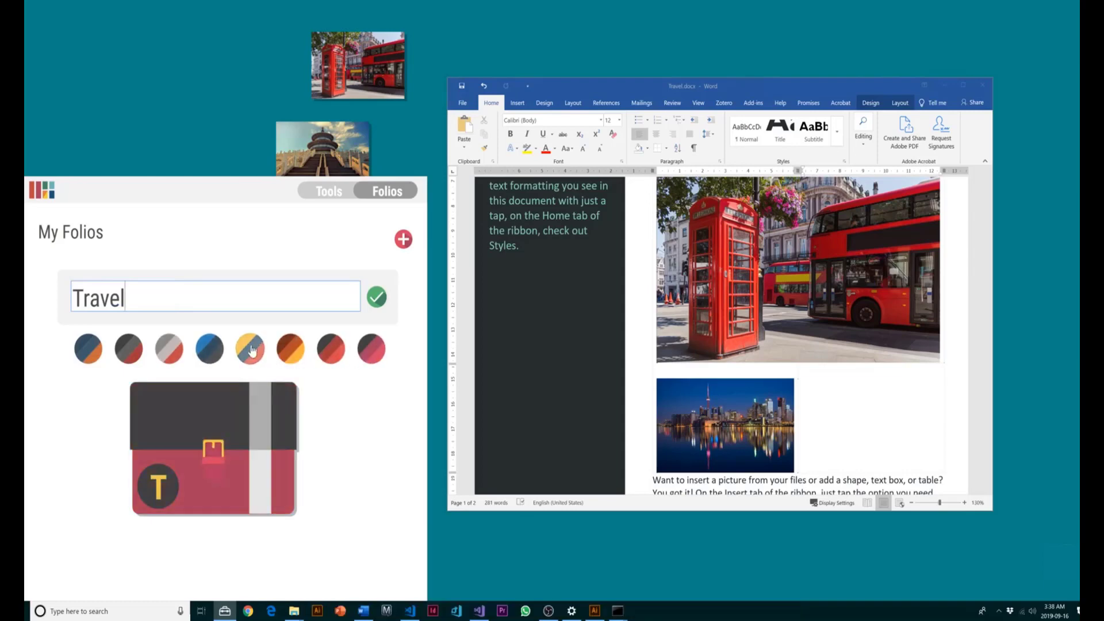
{"action": "left_click", "coordinate": [378, 299]}
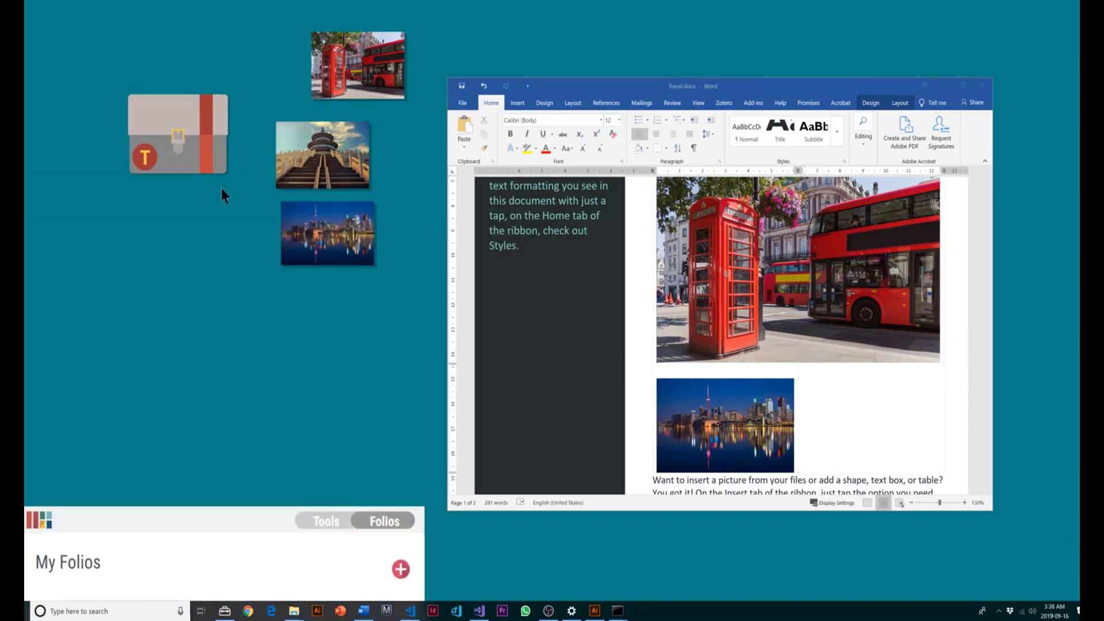
- Create an empty image primitive and insert it into the table cell beside the Toronto image in Travel.docx
{"action": "left_click", "coordinate": [225, 611]}
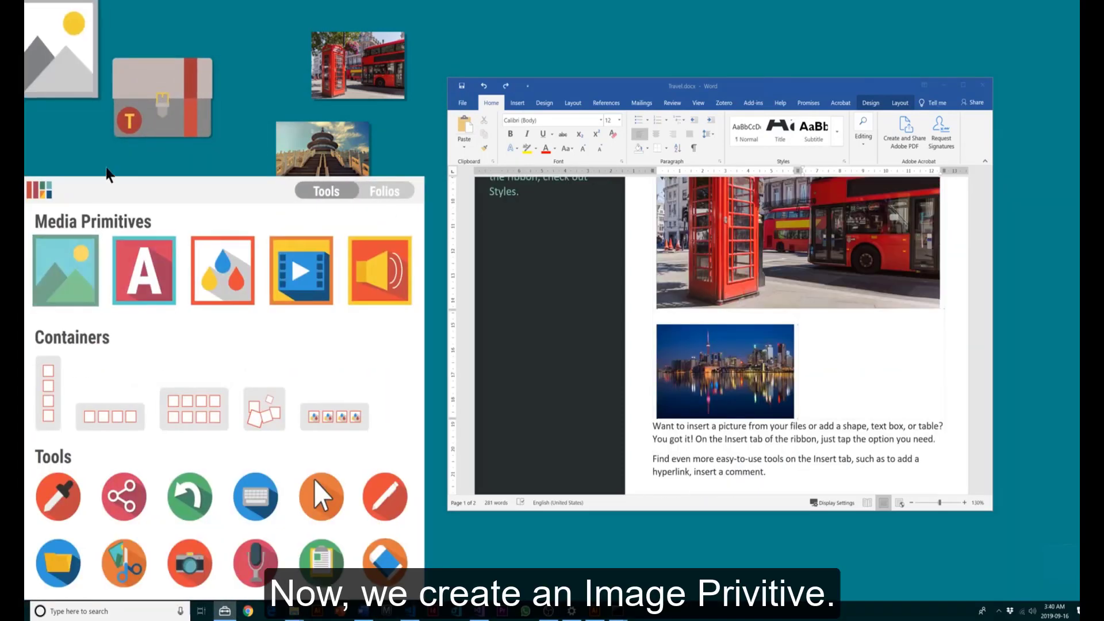
{"action": "left_click_drag", "start_coordinate": [76, 87], "coordinate": [317, 378]}
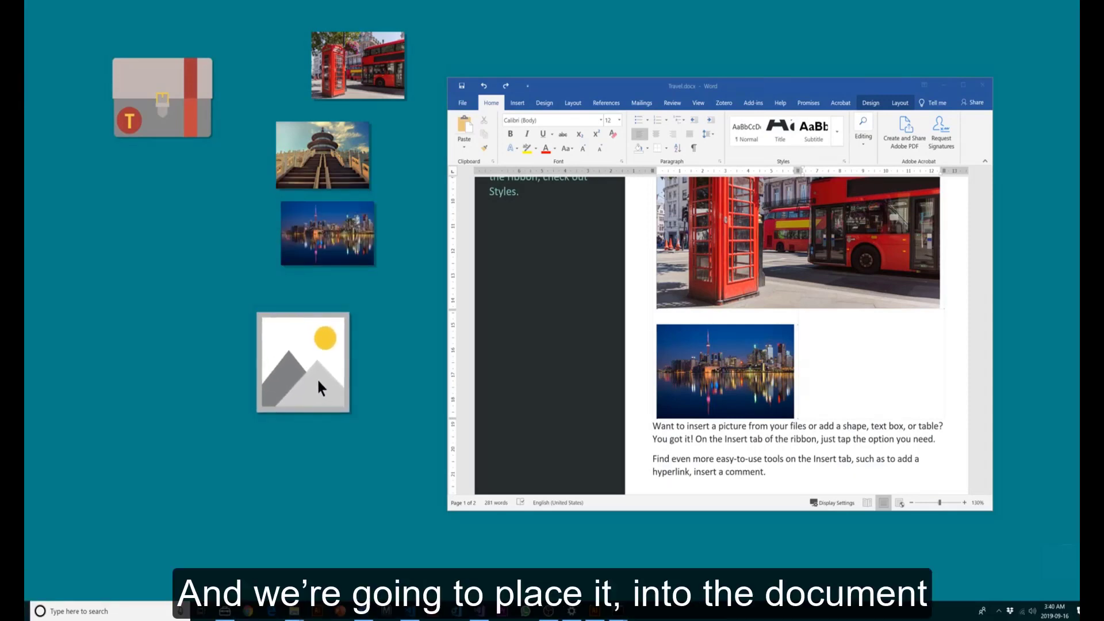
{"action": "left_click", "coordinate": [842, 362]}
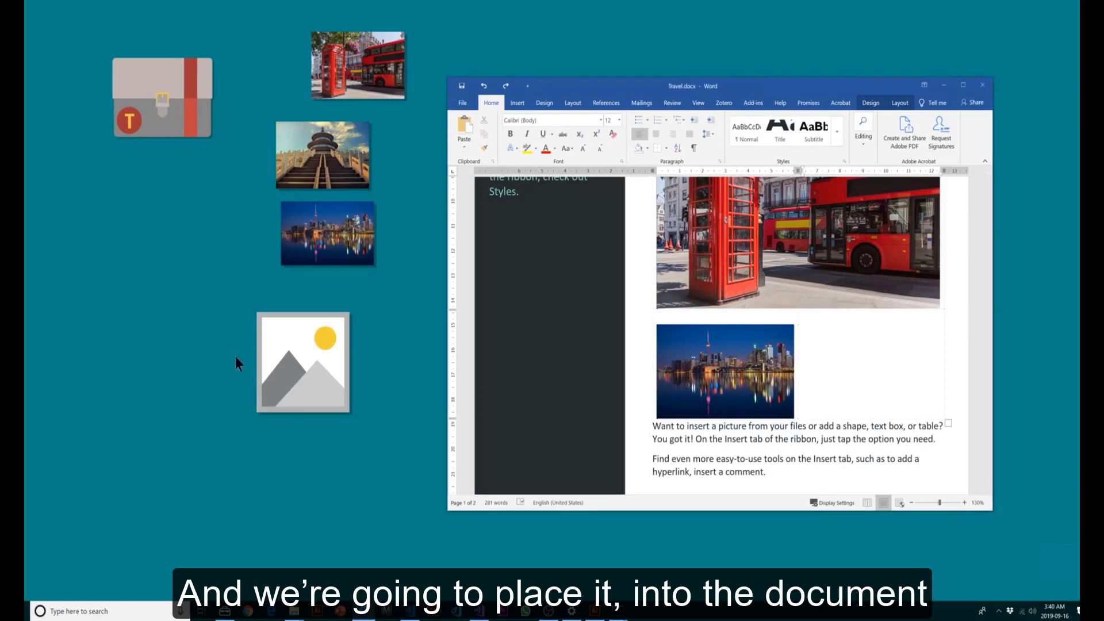
{"action": "left_click_drag", "start_coordinate": [299, 351], "coordinate": [841, 346]}
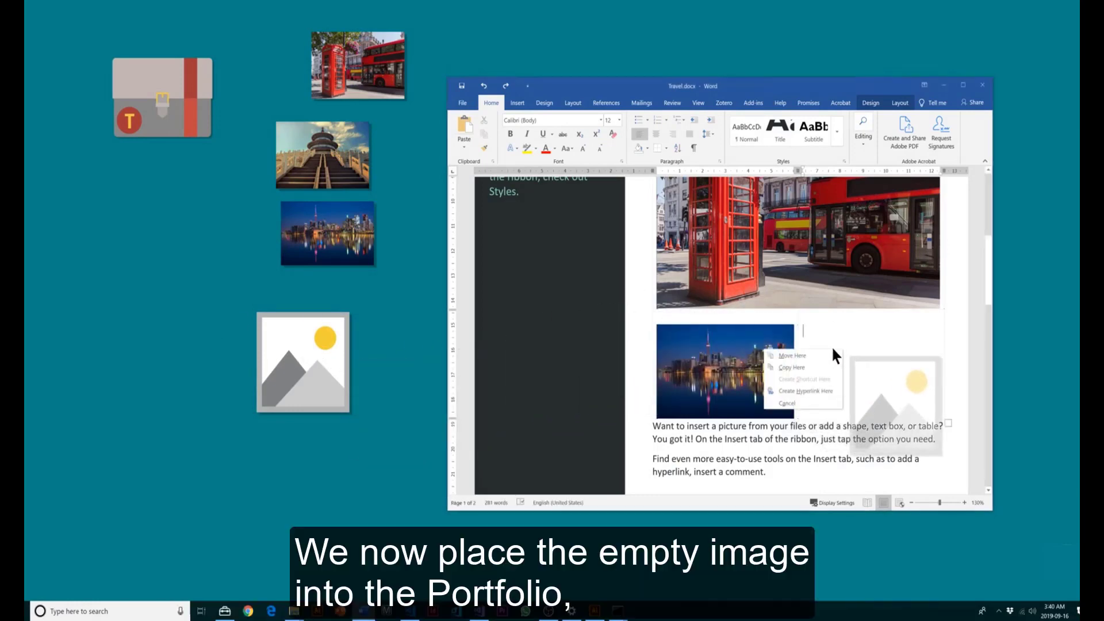
{"action": "left_click", "coordinate": [823, 352]}
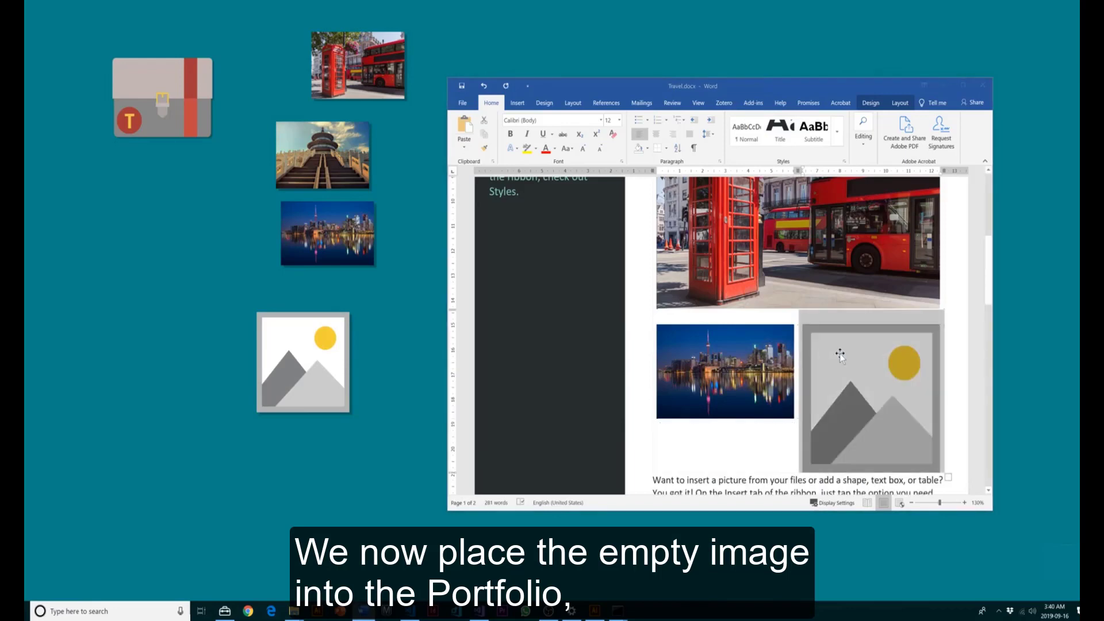
- Put the empty image primitive into the Travel portfolio, and return the filled image to that portfolio from the second device
{"action": "left_click_drag", "start_coordinate": [309, 364], "coordinate": [170, 114]}
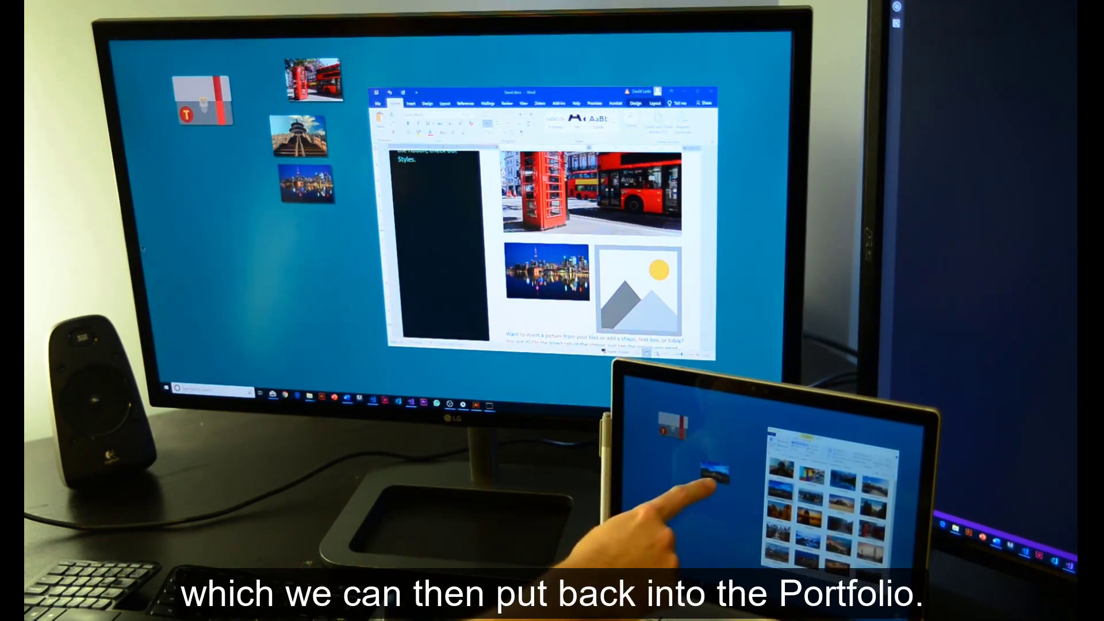
{"action": "left_click_drag", "start_coordinate": [705, 472], "coordinate": [674, 427]}
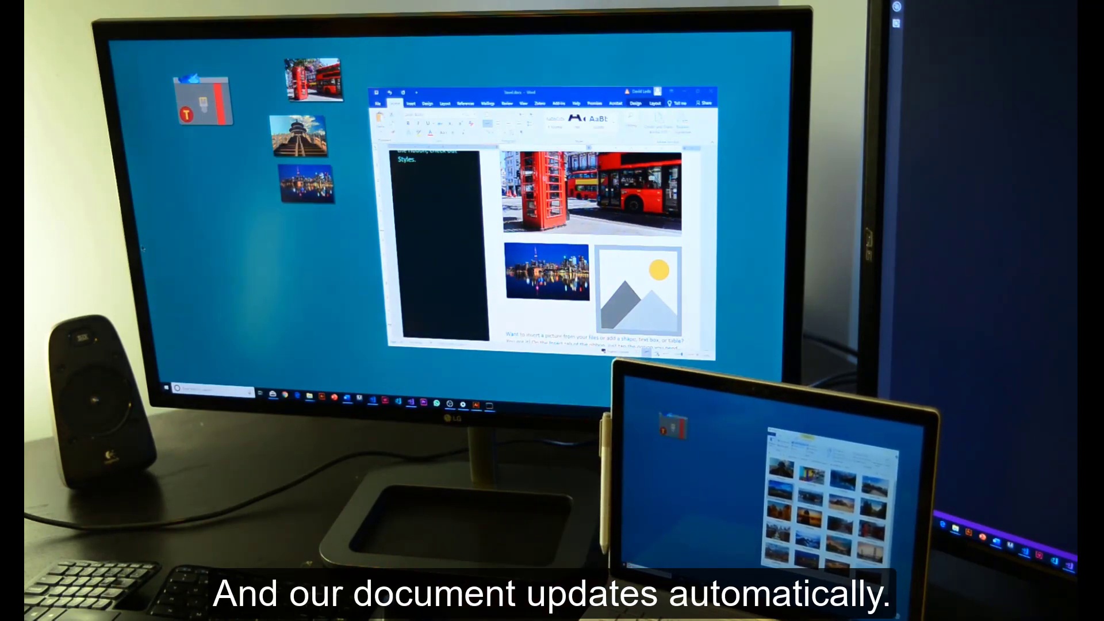